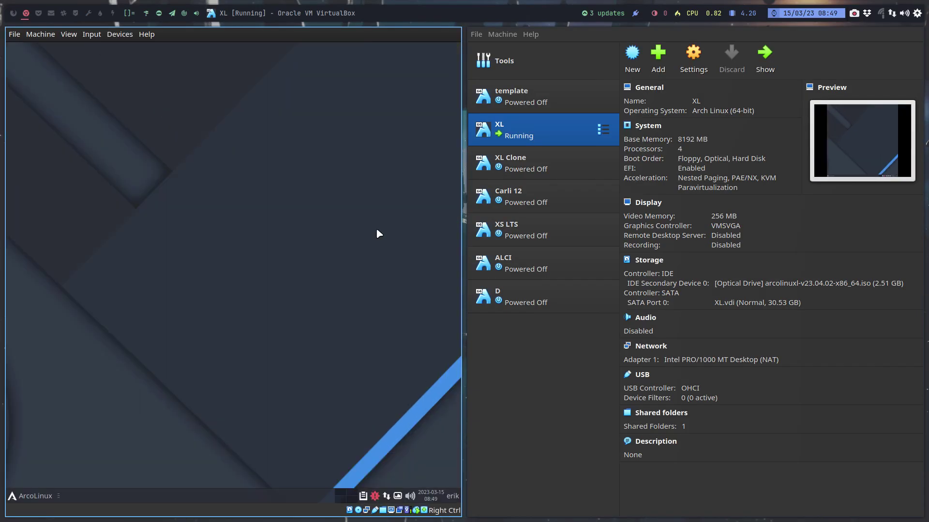
key("ctrl+f")
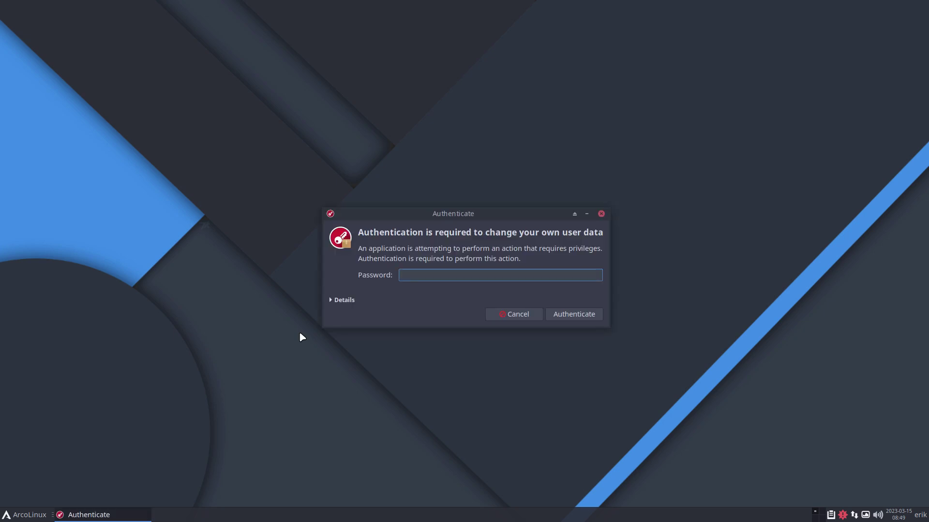
Authenticate with the password and go through the Login tabs to the sddm WALL page.
type("•••")
key("Return")
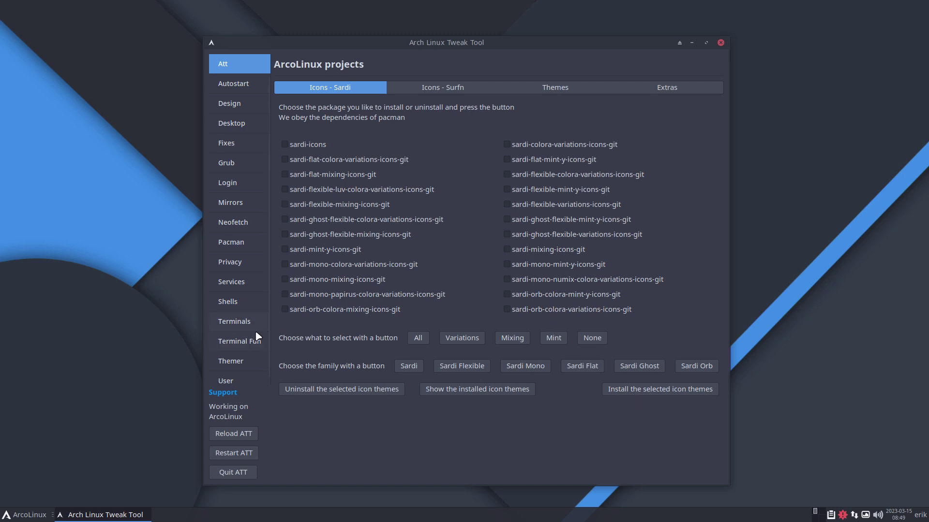
left_click(236, 184)
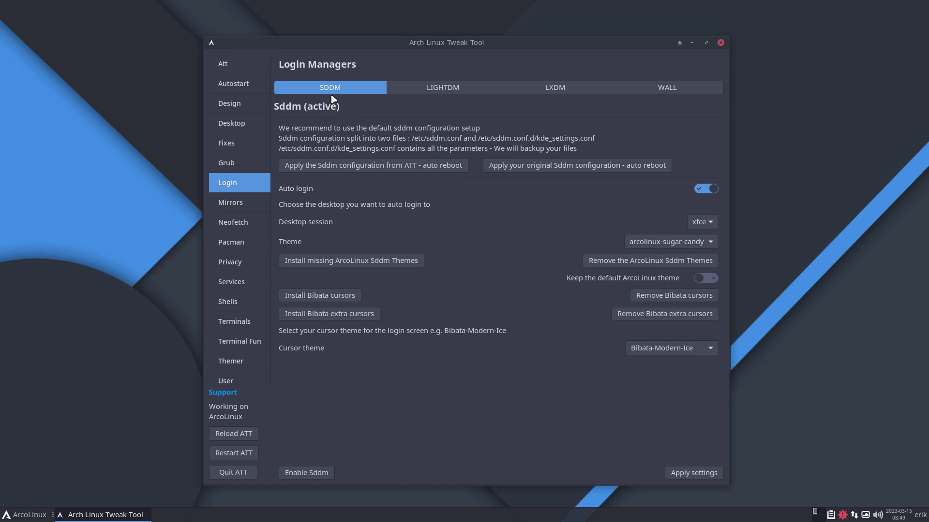
left_click(441, 90)
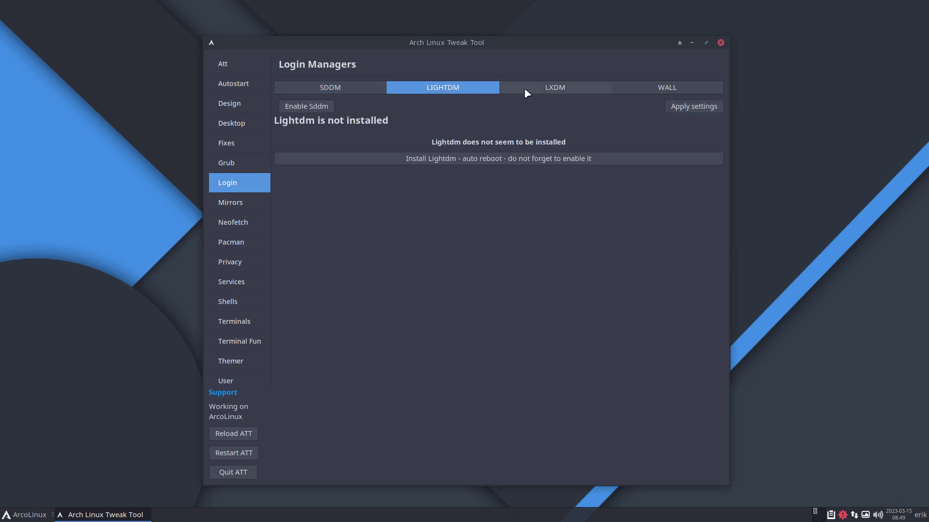
left_click(561, 90)
left_click(643, 88)
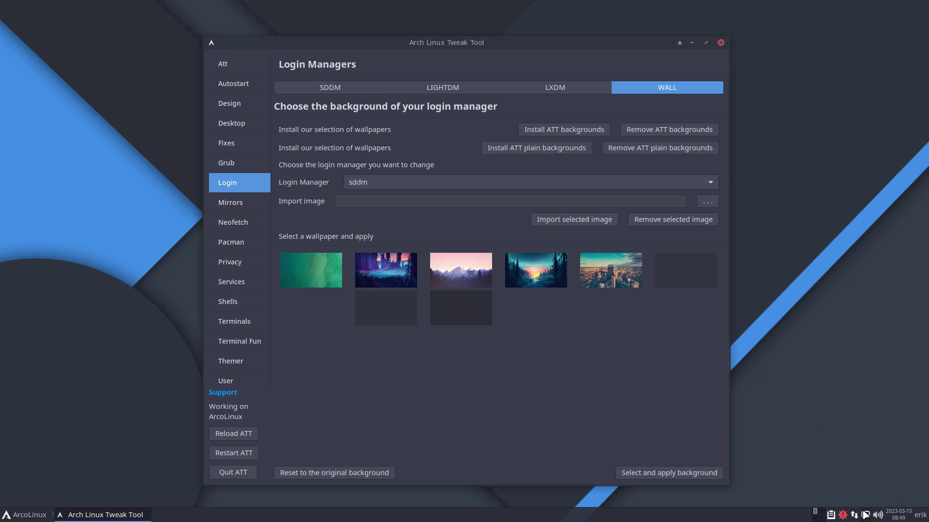
Add a Wallhaven.cc image source with the keyword 'abstract' in Variety's preferences.
left_click(865, 514)
mouse_move(840, 408)
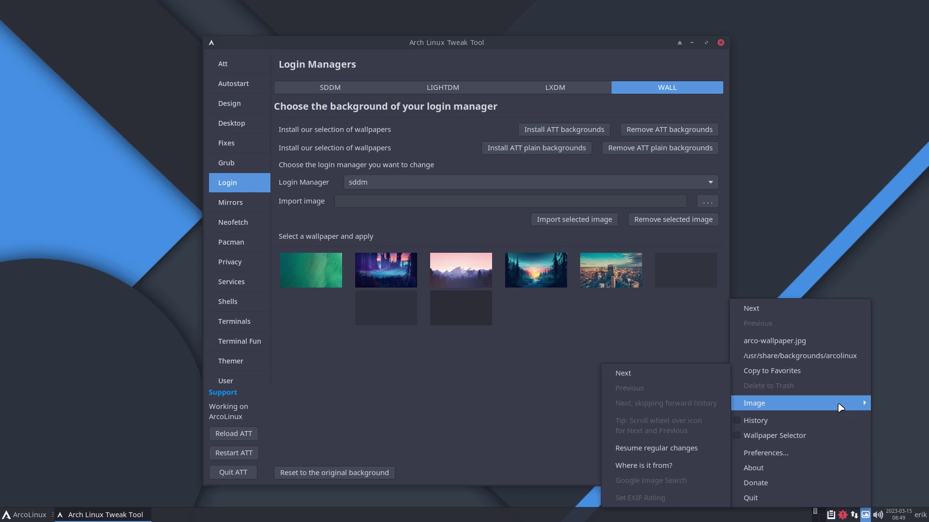
left_click(800, 453)
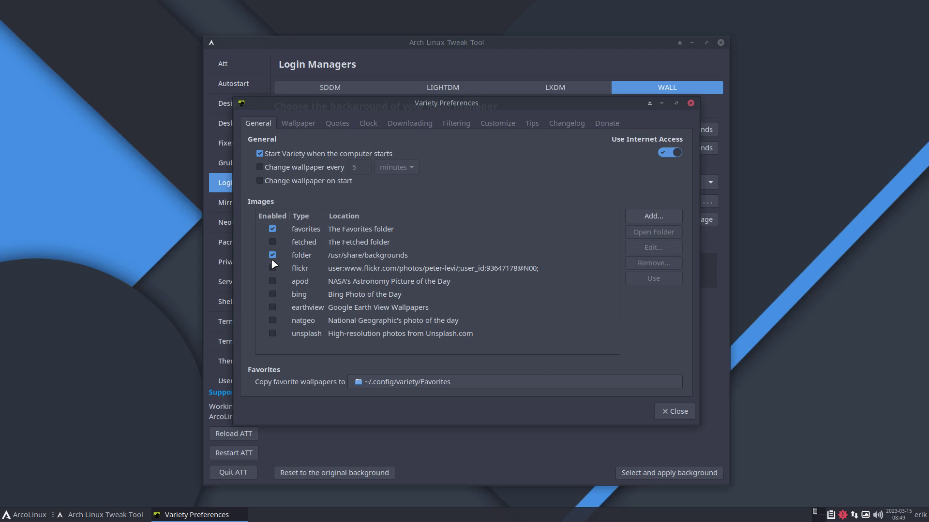
left_click(670, 217)
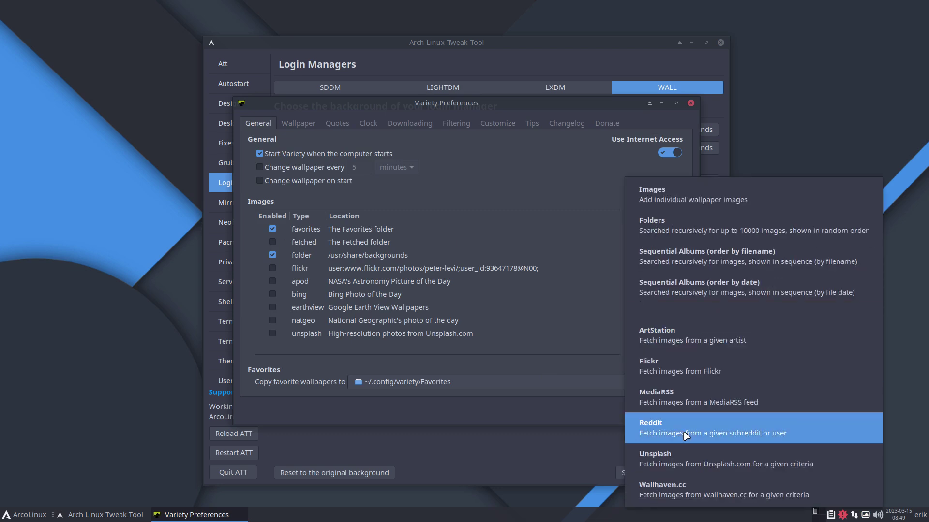
left_click(686, 496)
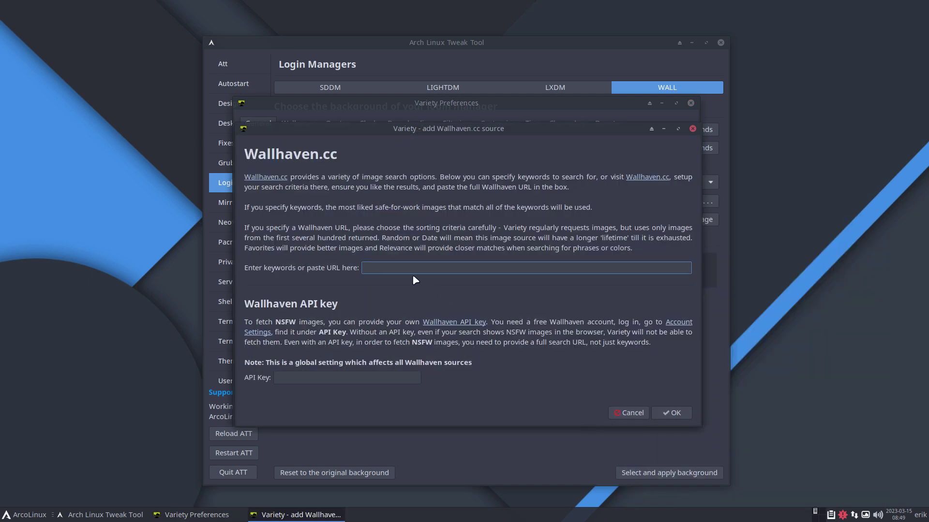
type("abstract")
left_click(671, 413)
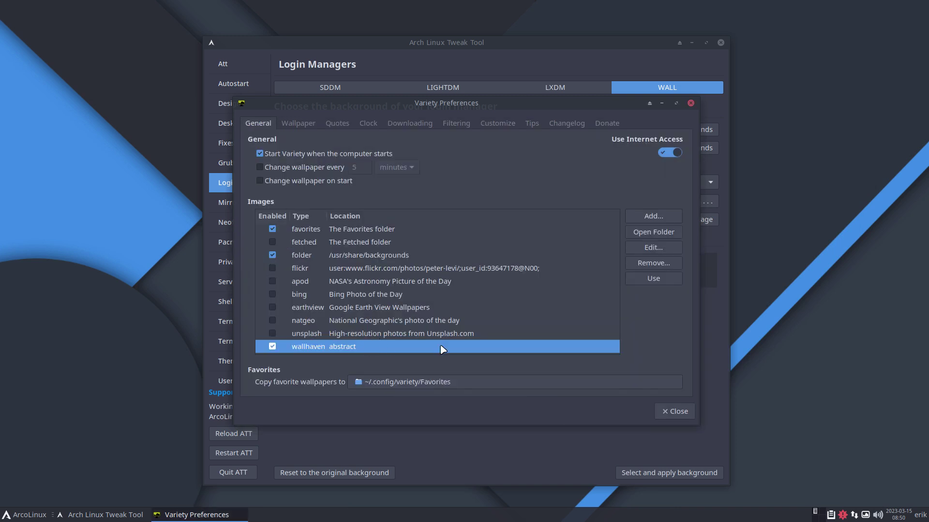
Add a second Wallhaven.cc image source with the keyword 'scifi'.
left_click(655, 217)
left_click(703, 479)
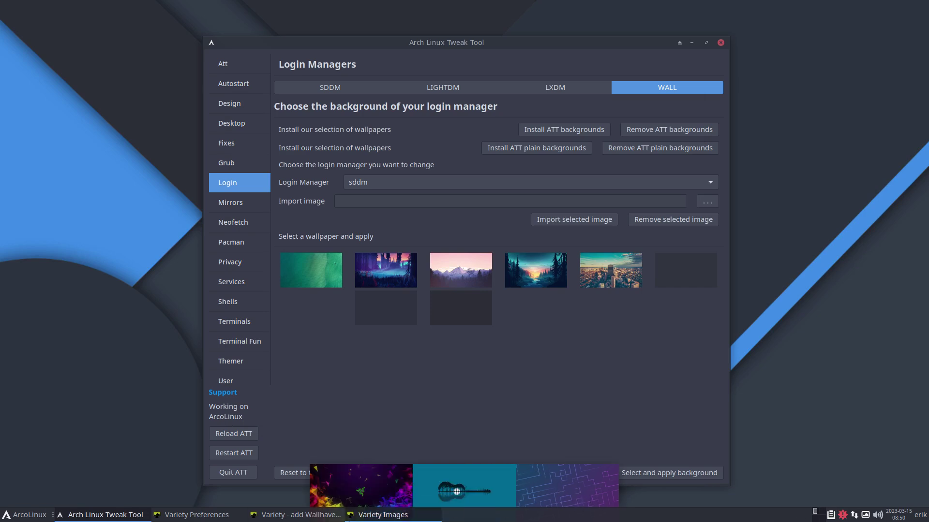
left_click(300, 515)
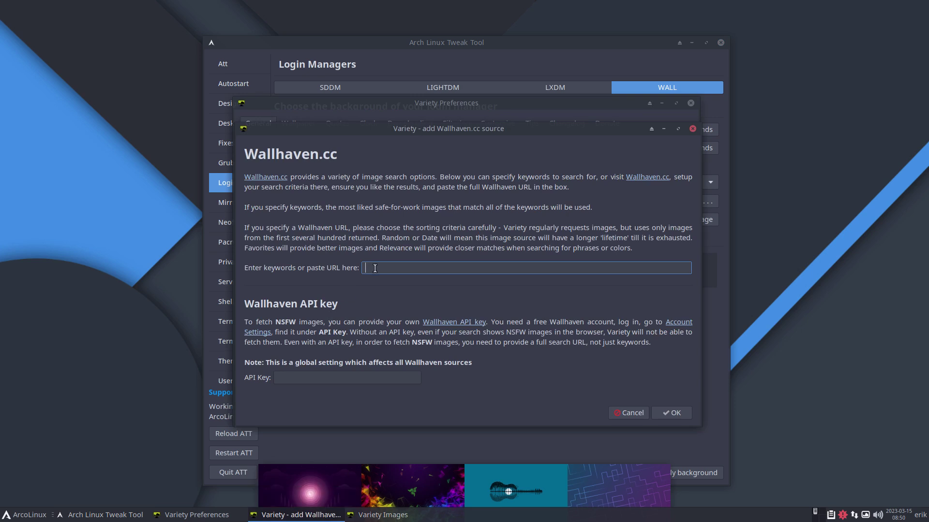
type("scif")
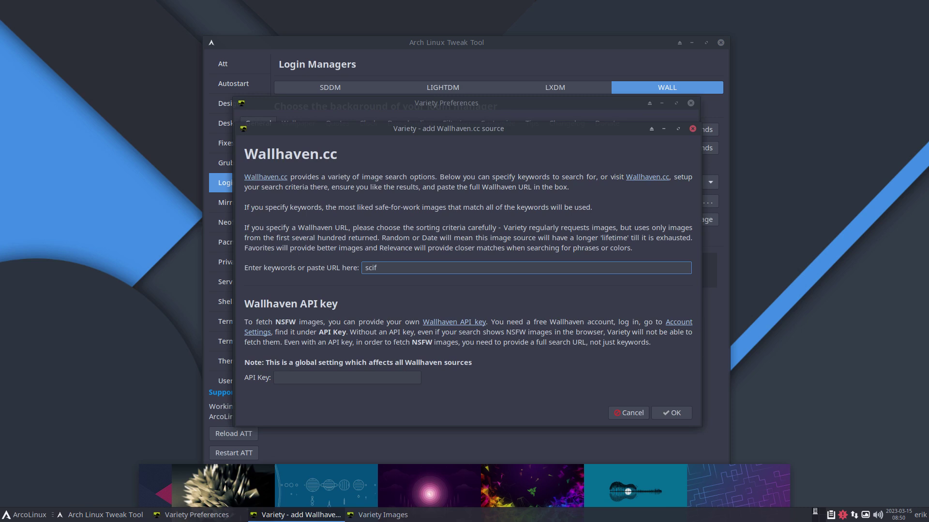
type("i")
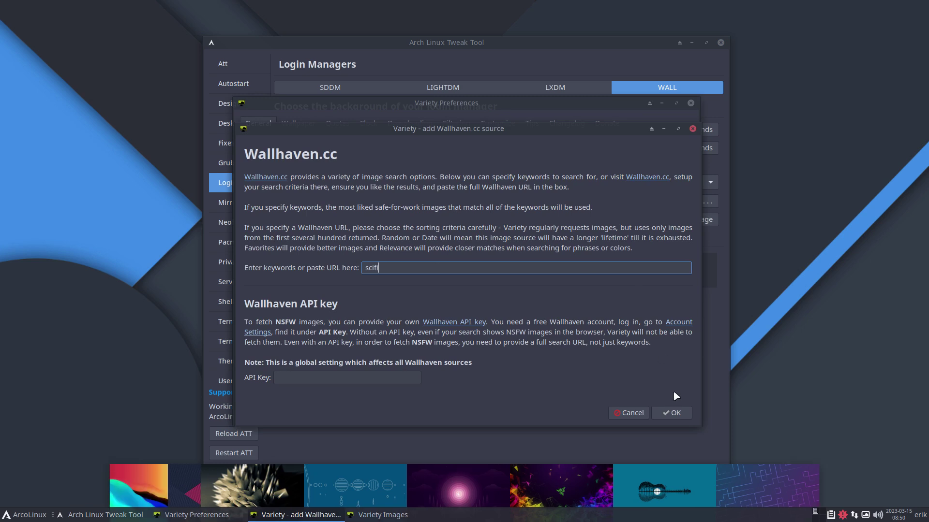
left_click(671, 413)
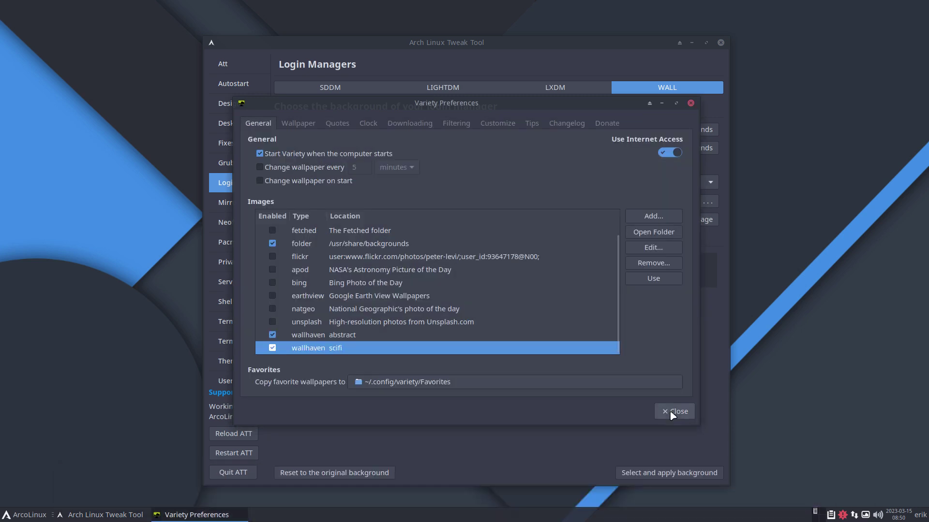
Close Variety's preferences, cancel the image import browser, and quit the tweak tool.
left_click(672, 414)
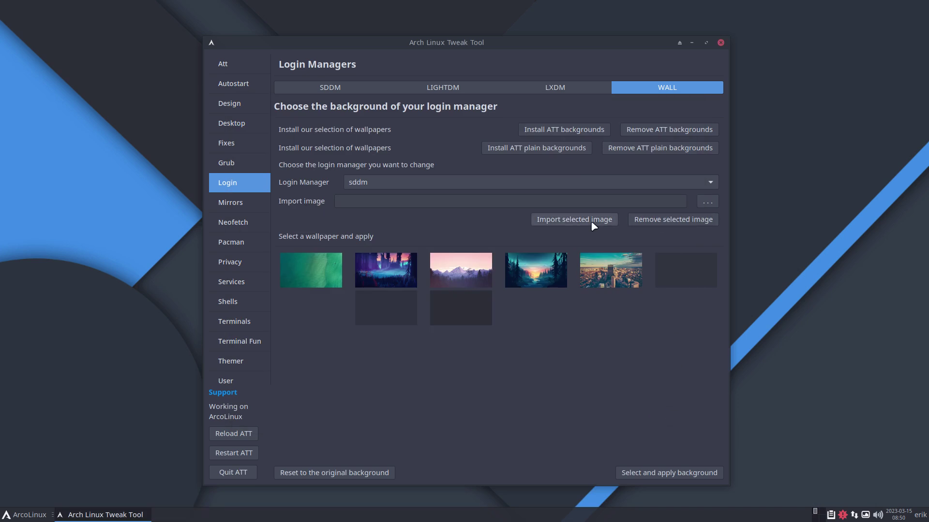
left_click(704, 199)
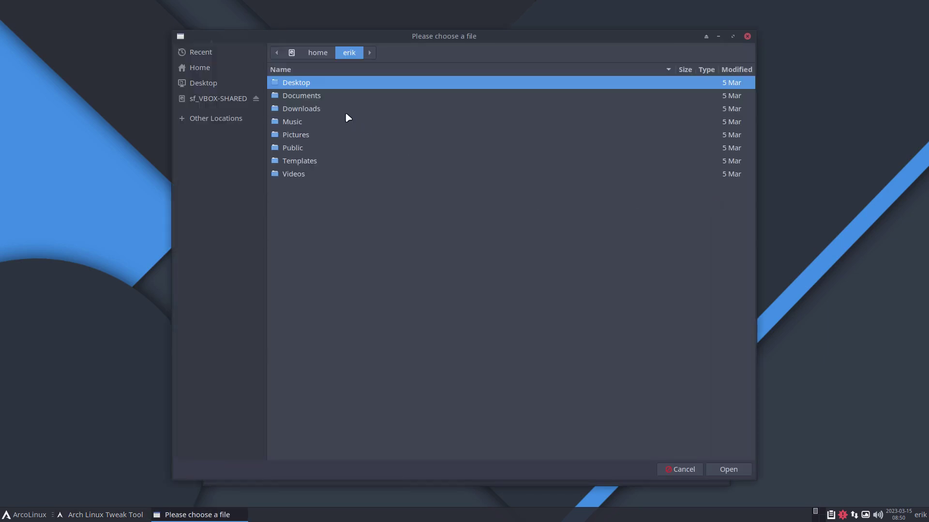
key("ctrl+h")
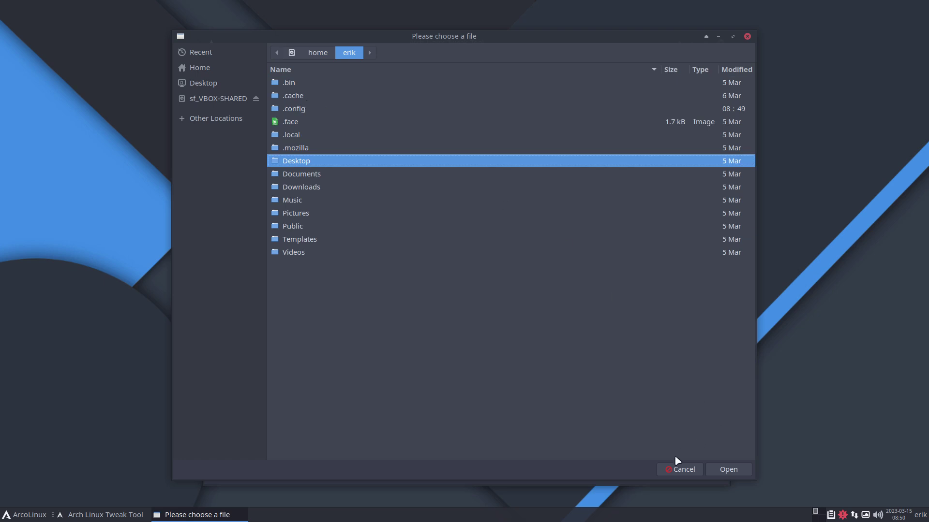
left_click(680, 469)
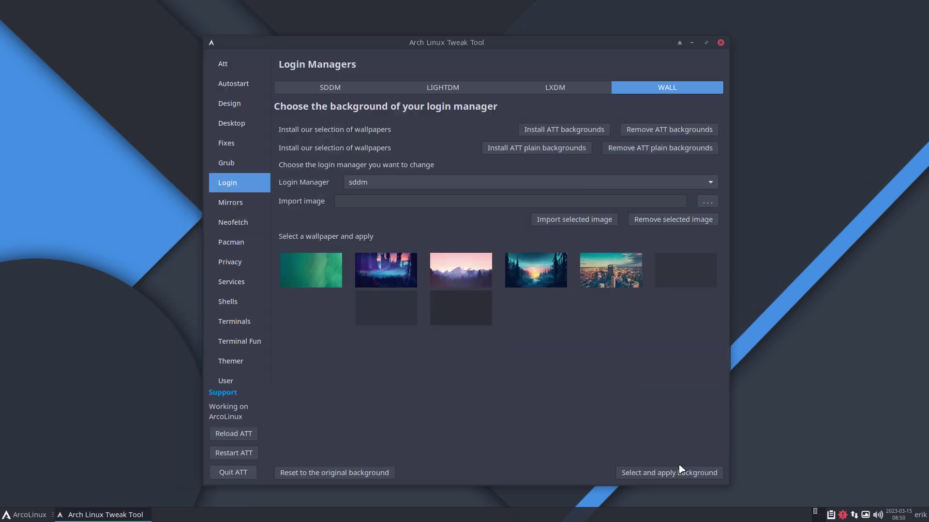
left_click(232, 473)
left_click(5, 517)
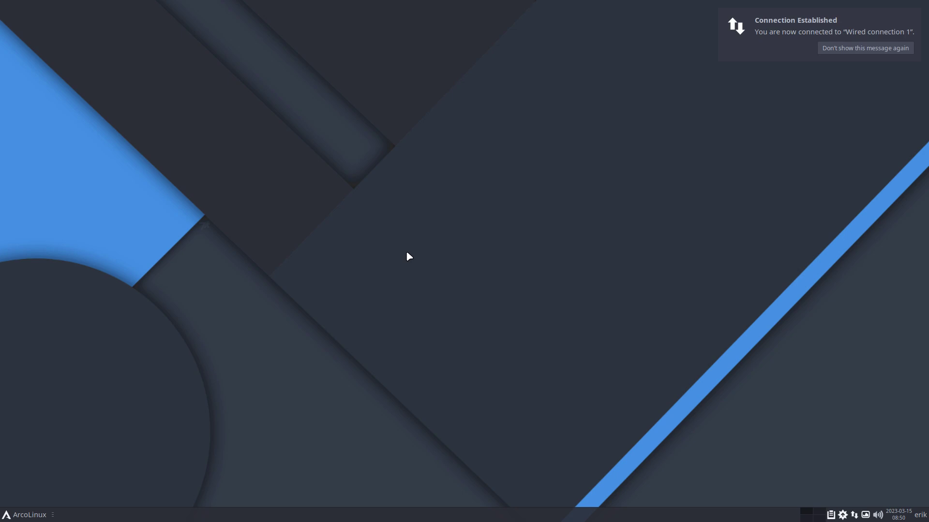
Reinstall arcolinux-sddm-simplicity-git with sudo pacman -S in a new Alacritty terminal.
key("ctrl+alt+Return")
type("sudo p")
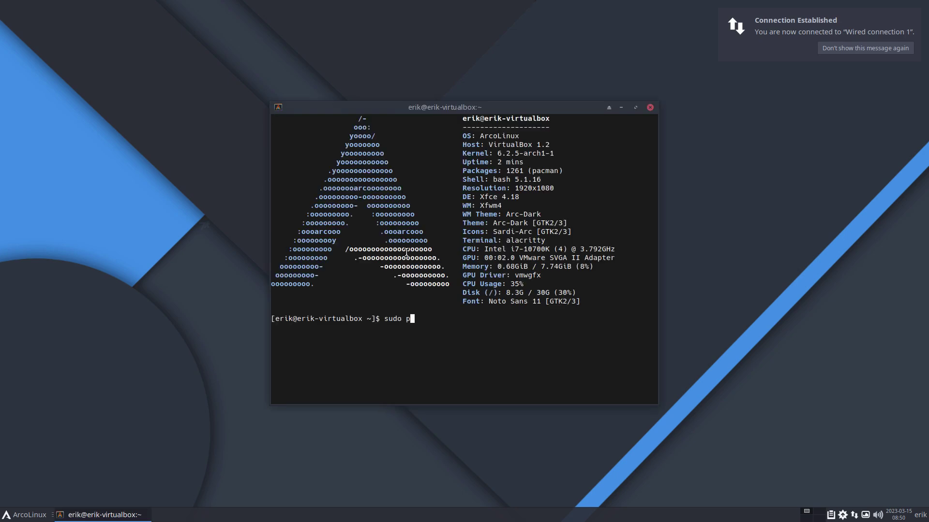
type("acman -S ar")
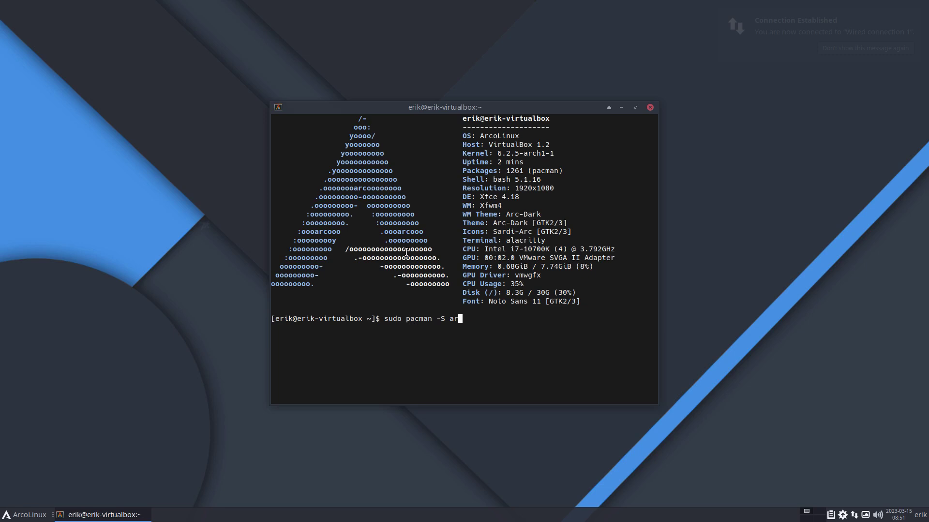
type("colinux-sddm-sim")
key("Tab")
key("Return")
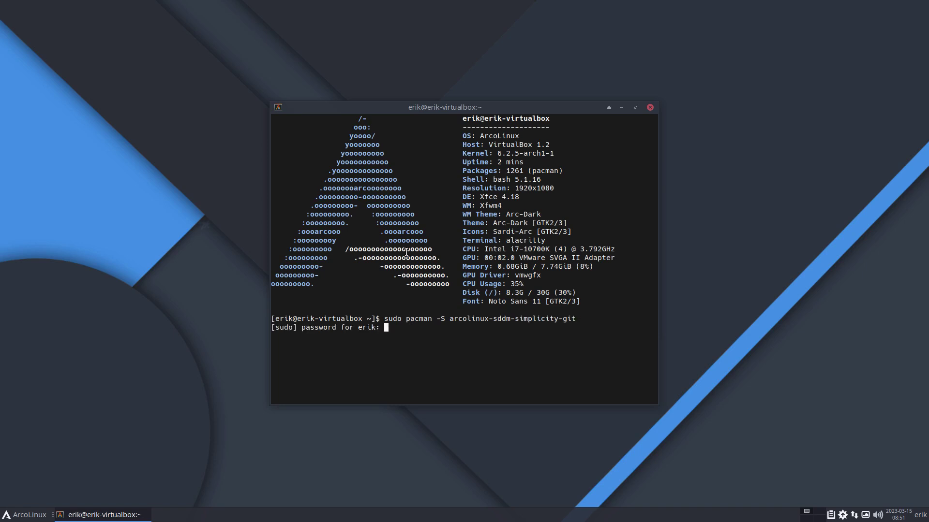
key("Return")
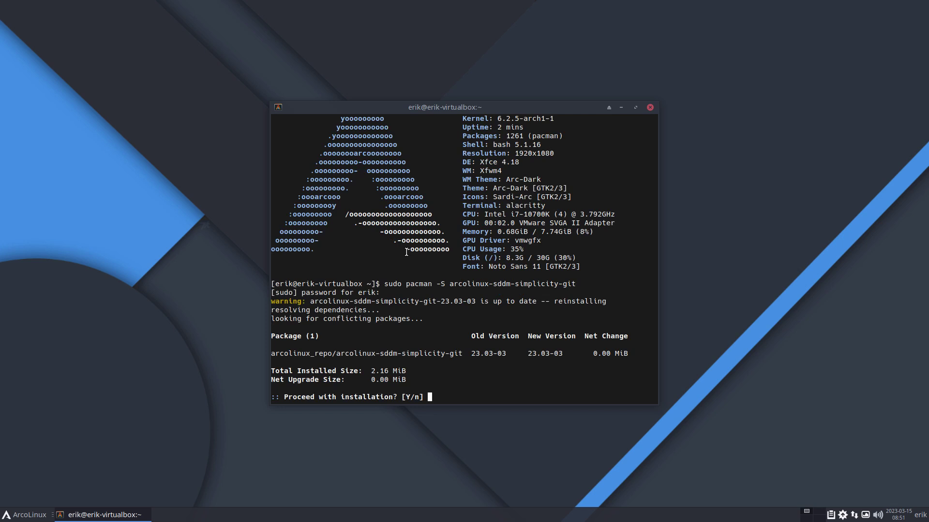
key("Return")
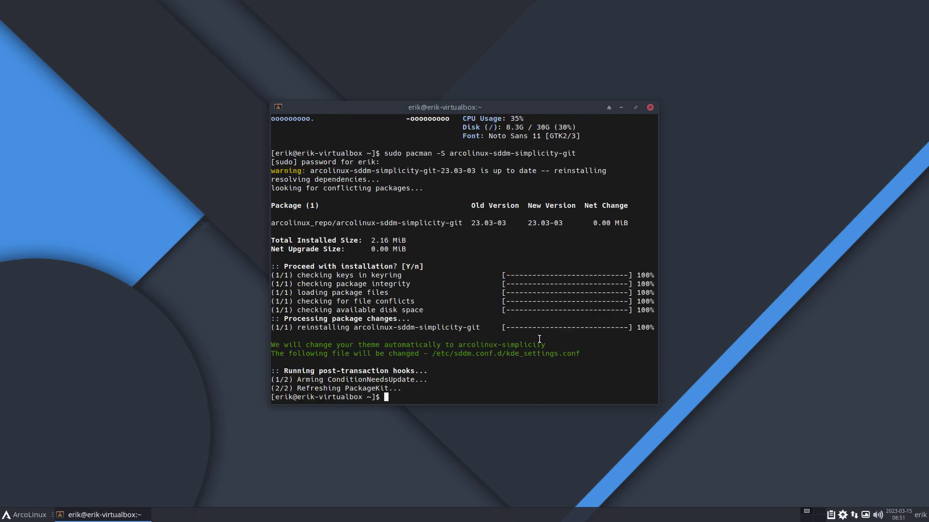
left_click_drag(584, 350, 260, 347)
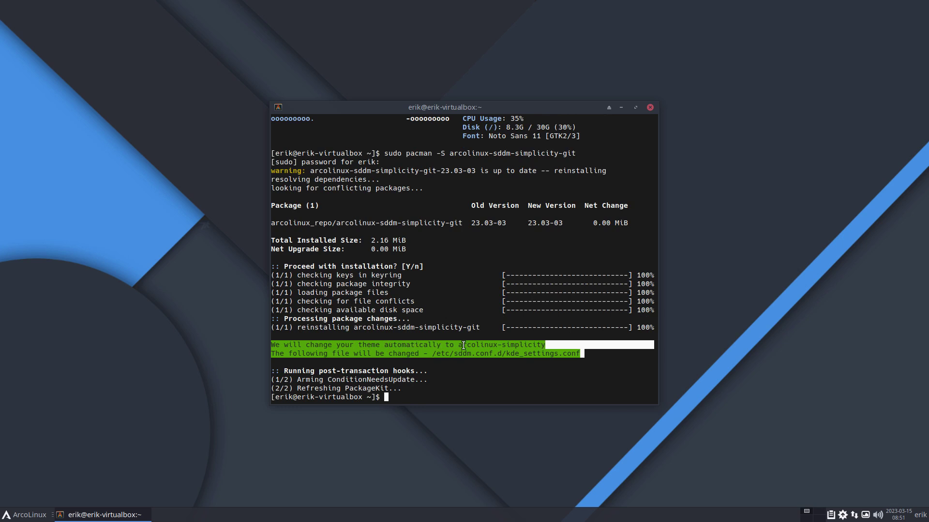
left_click(501, 345)
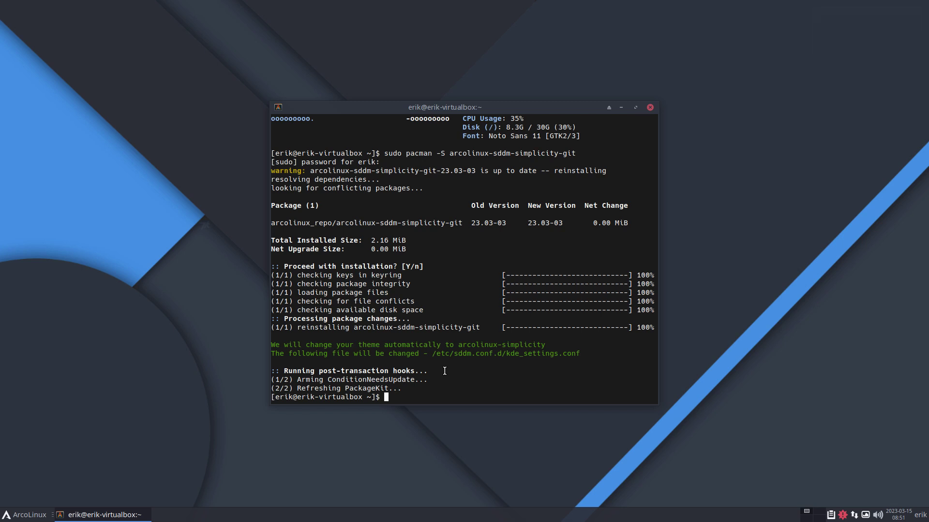
Check kde_settings.conf via nsddmk for Current=arcolinux-simplicity, then exit nano.
type("nsddmk")
key("Return")
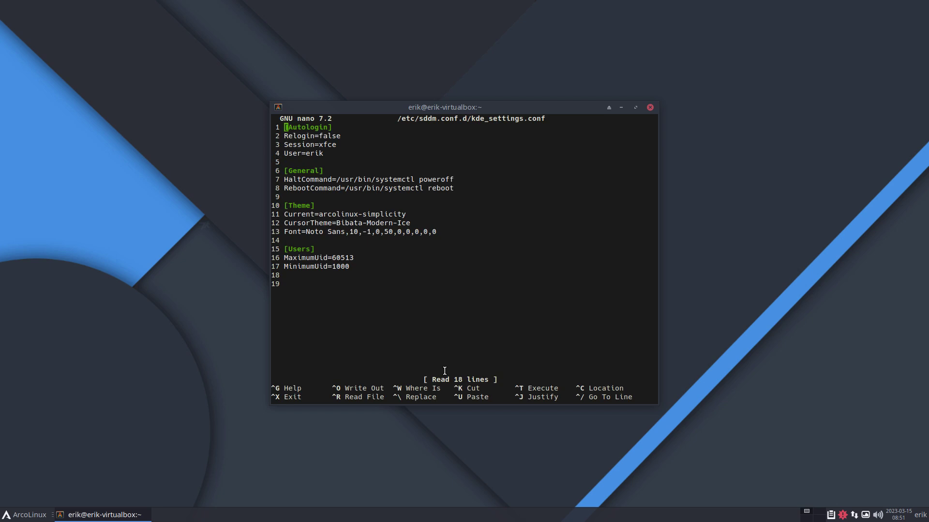
left_click_drag(444, 215, 307, 215)
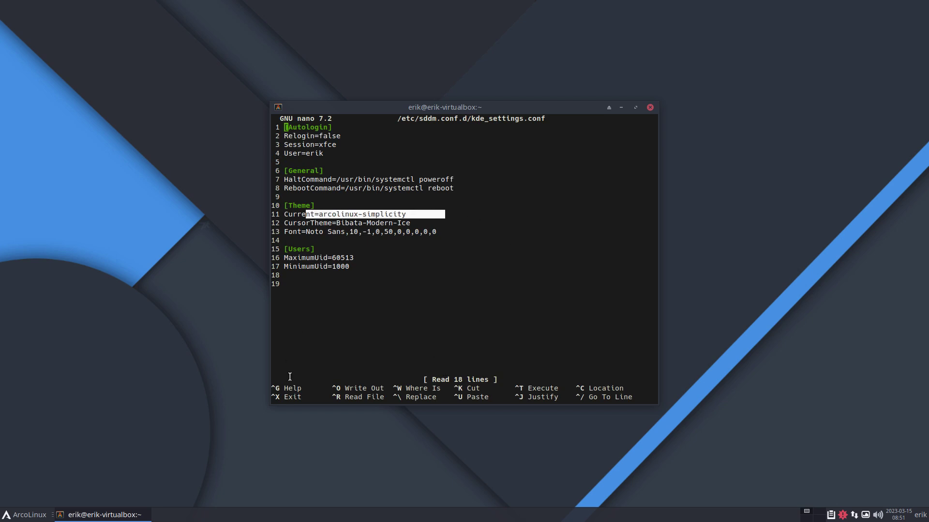
key("ctrl+x")
Bring up the log out options from the applications menu.
left_click(26, 514)
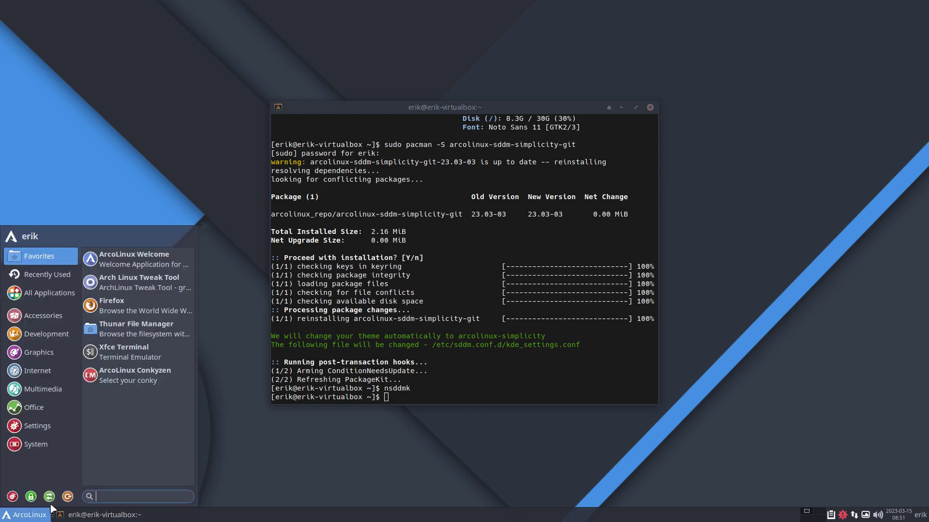
left_click(64, 497)
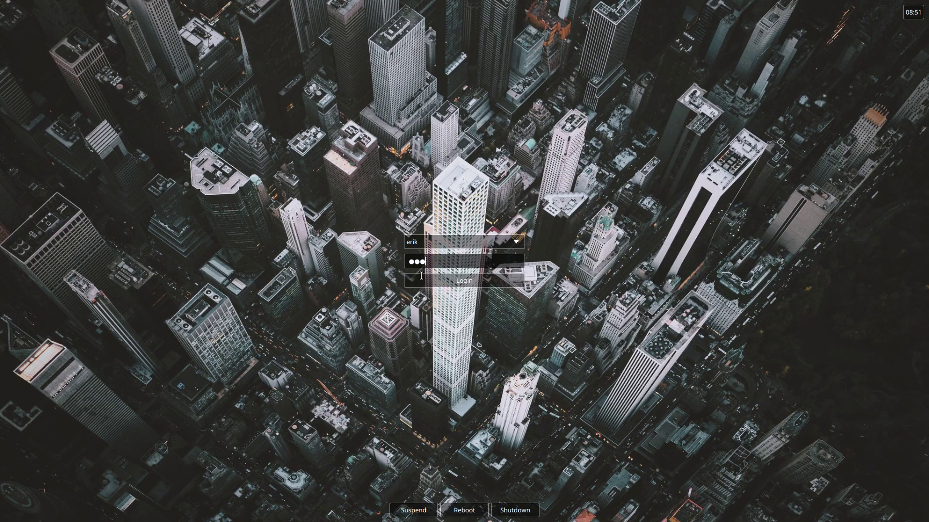
Log back in and reopen the tweak tool's Login WALL page with sddm selected.
key("Return")
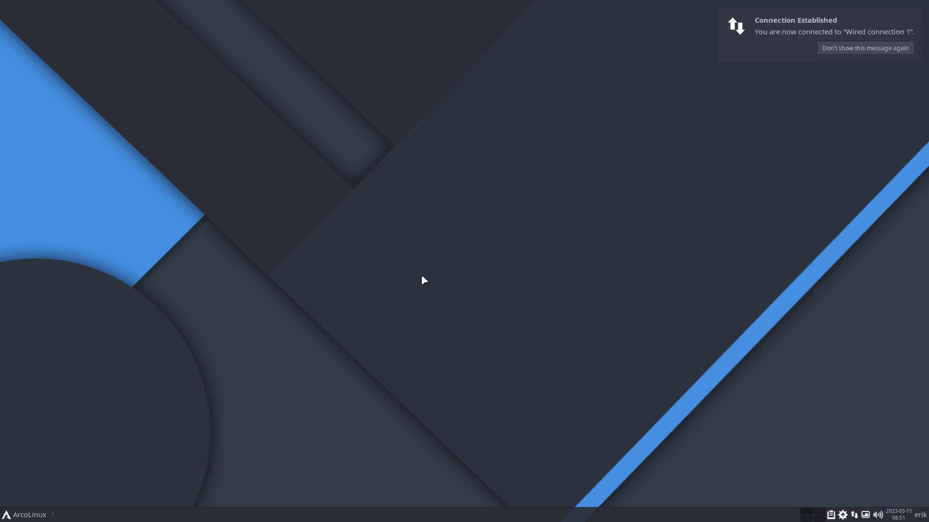
left_click(855, 52)
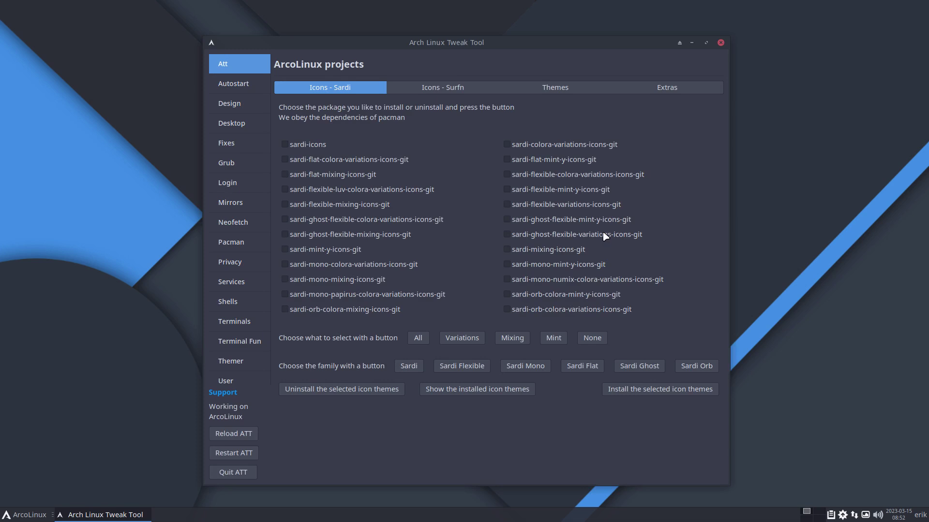
left_click(247, 182)
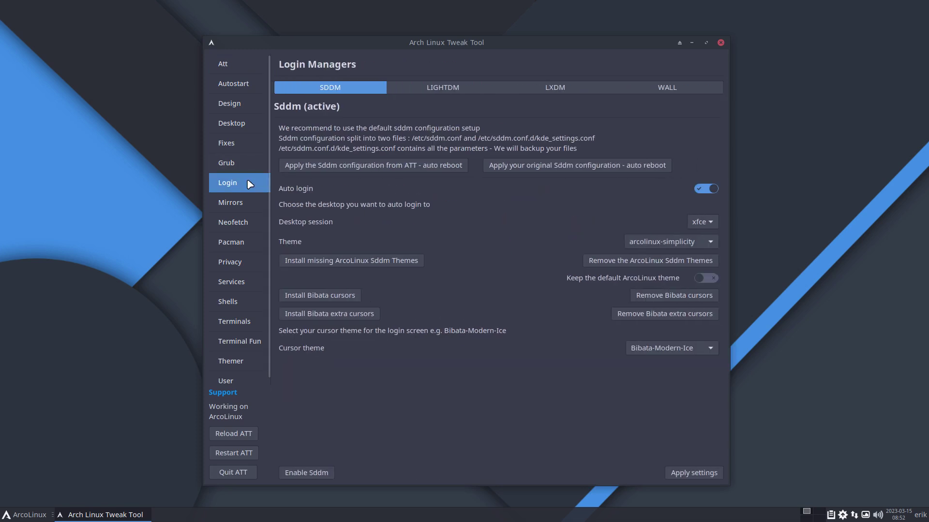
left_click(654, 87)
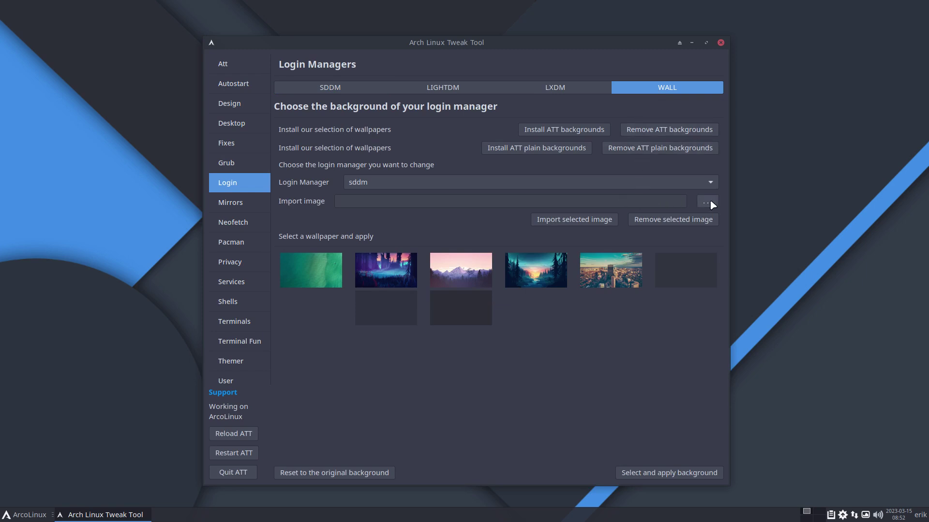
Browse the import chooser, hidden files shown, to .config/variety/Downloaded/wallhaven_abstract, then launch Thunar.
left_click(707, 203)
key("ctrl+h")
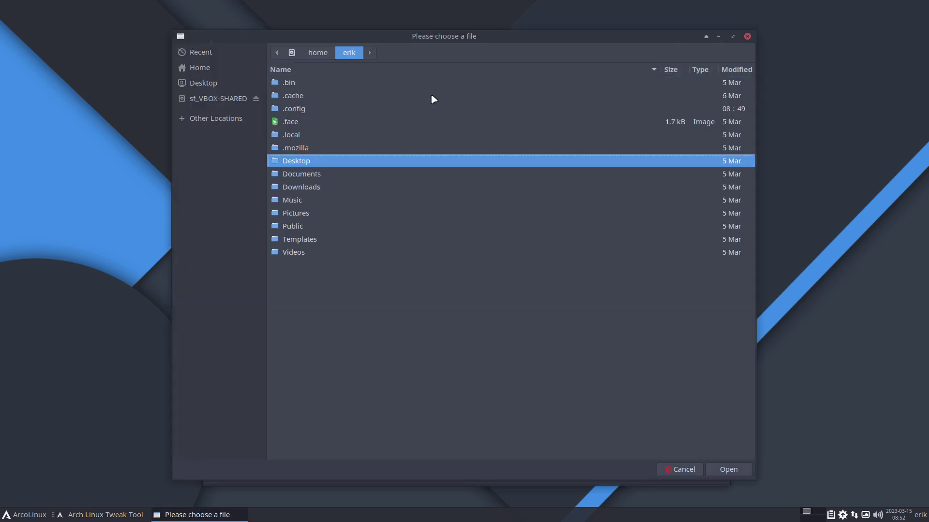
double_click(317, 109)
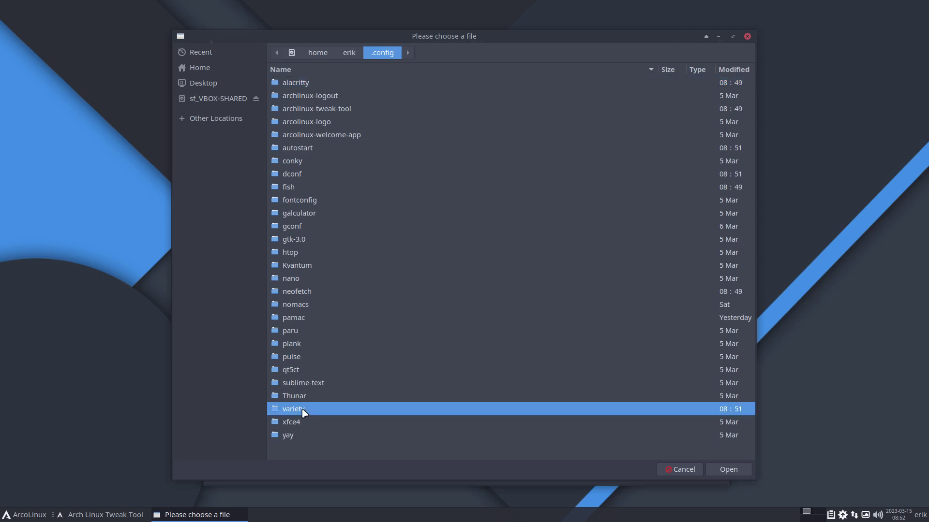
double_click(300, 408)
double_click(309, 87)
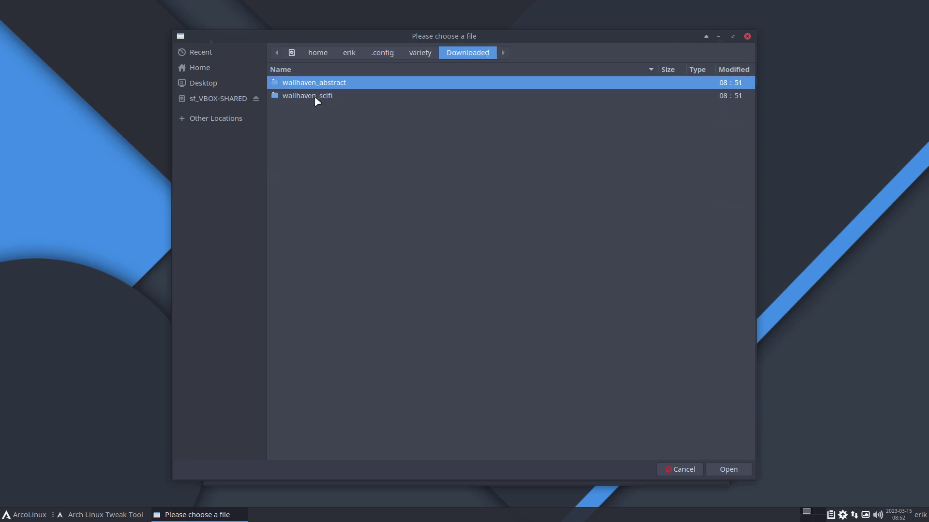
double_click(326, 87)
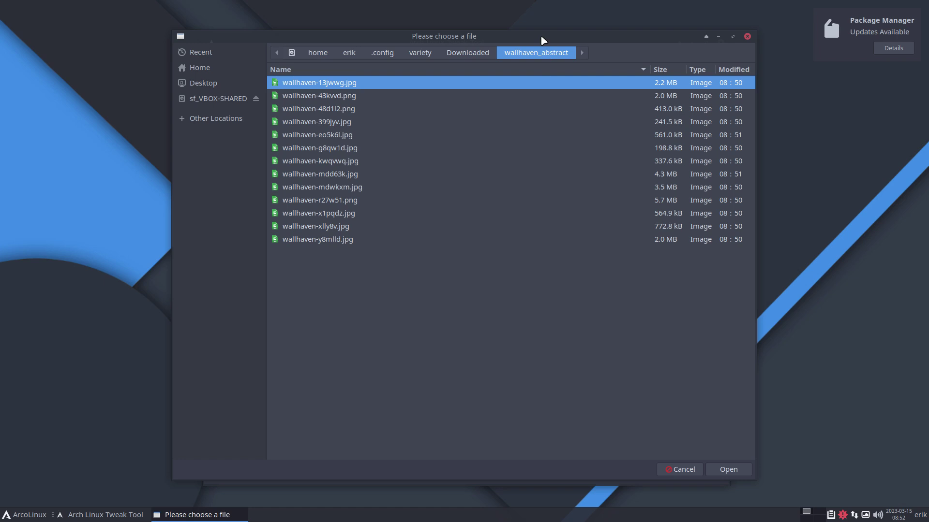
left_click_drag(543, 37, 745, 34)
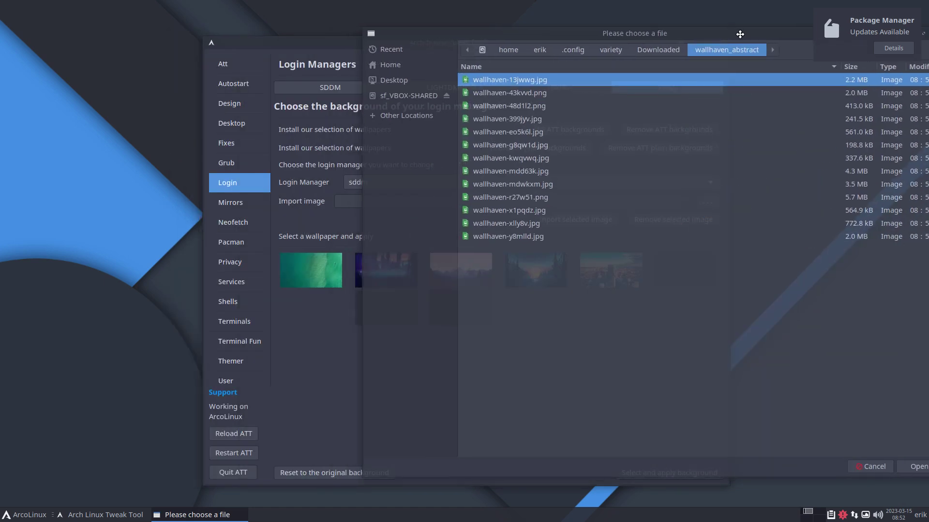
left_click(528, 92)
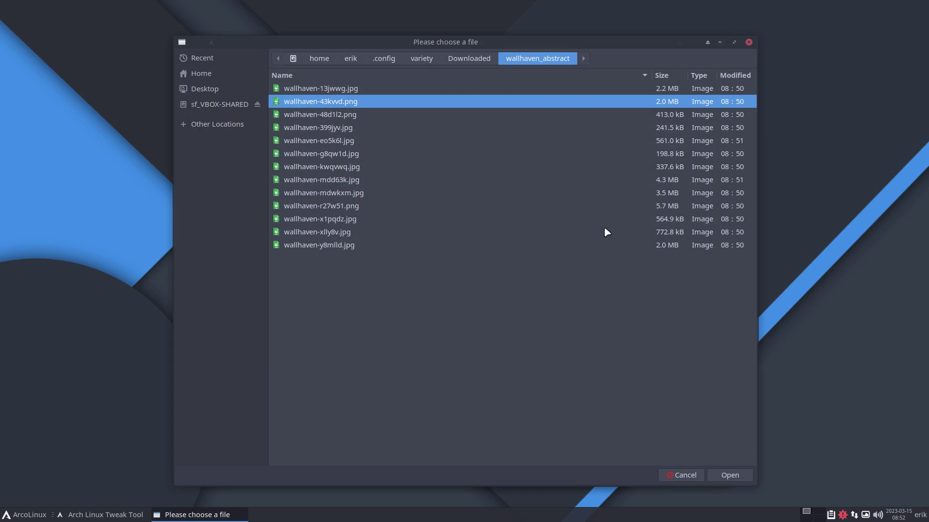
left_click(69, 231)
key("super+shift+Return")
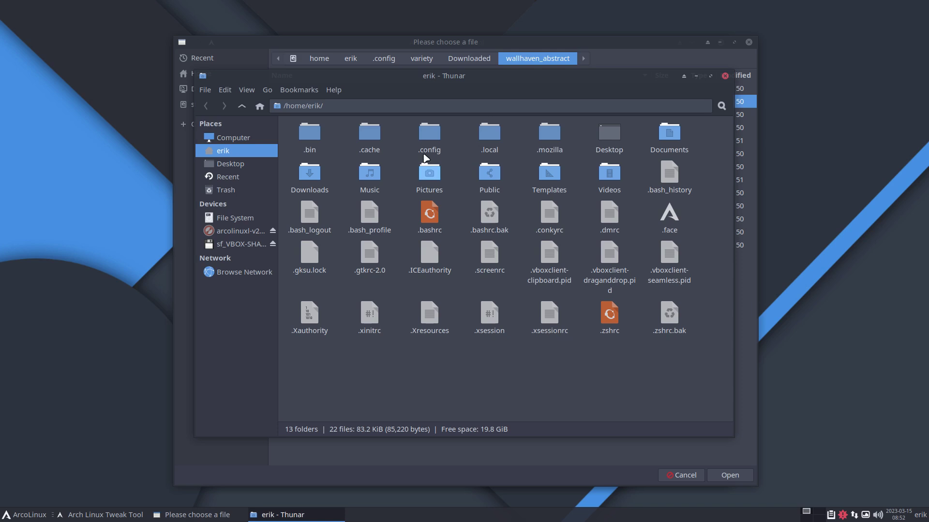
In Thunar, open wallhaven_abstract's thumbnails, select wallhaven-mdwkxm.jpg, then return to the file chooser.
double_click(429, 136)
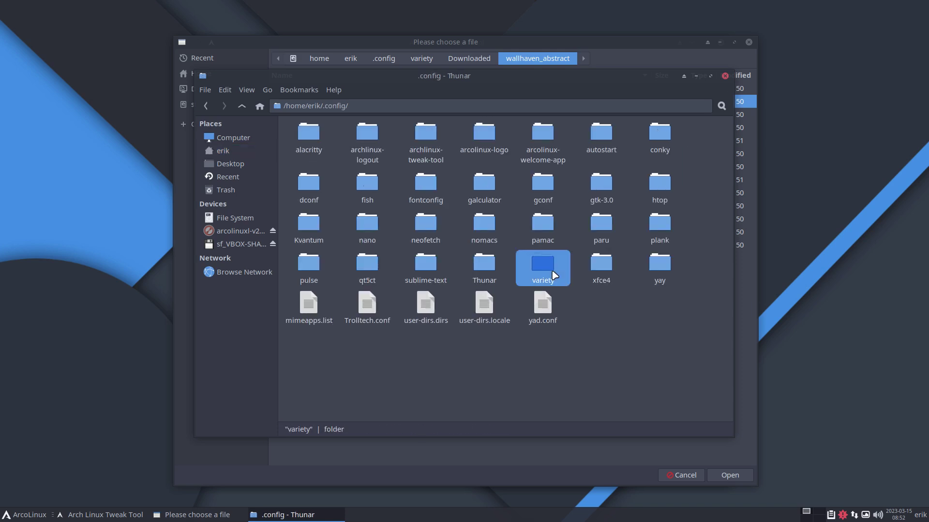
double_click(550, 272)
double_click(311, 143)
double_click(310, 144)
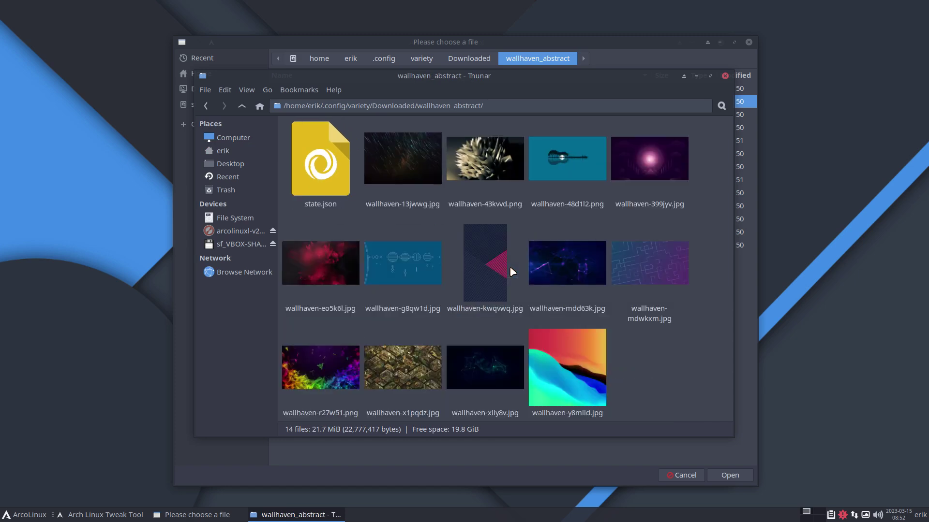
left_click(629, 260)
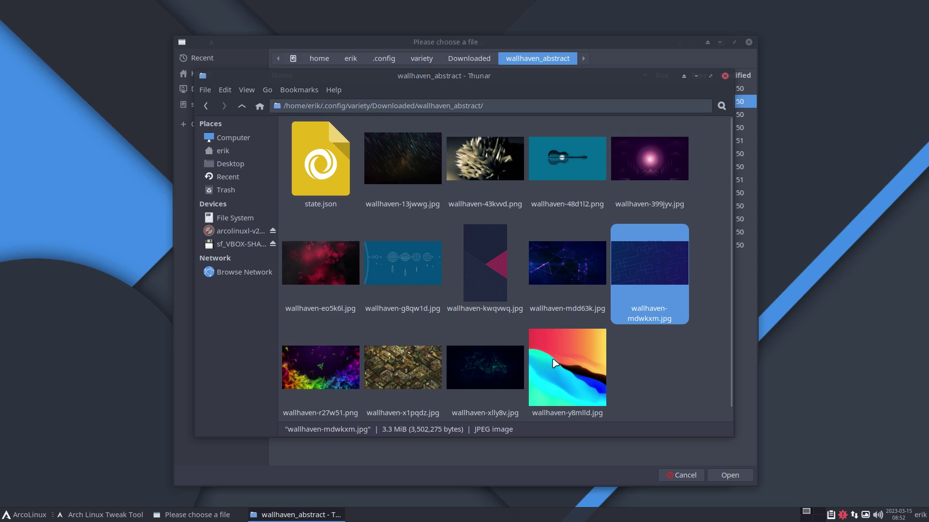
left_click_drag(614, 83, 354, 89)
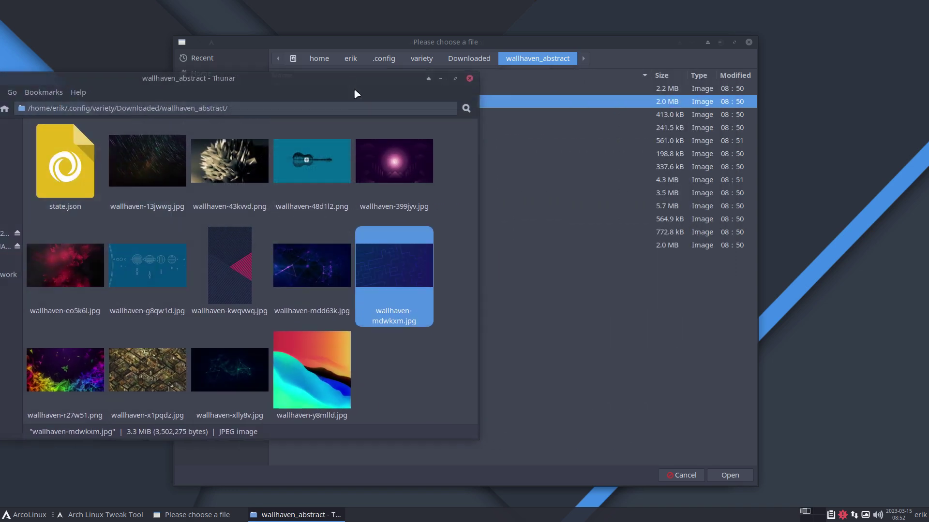
left_click(573, 358)
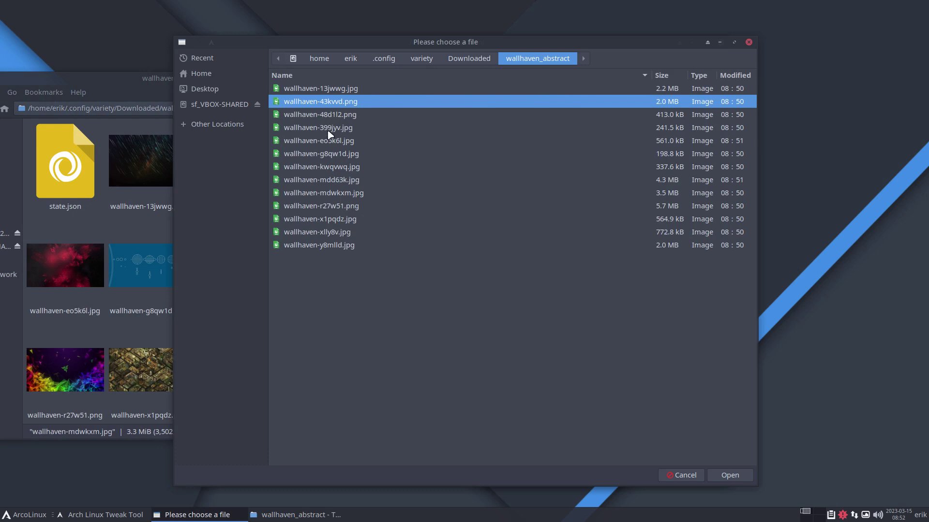
Import wallhaven-mdwkxm.jpg and apply it as the sddm login background.
left_click(333, 193)
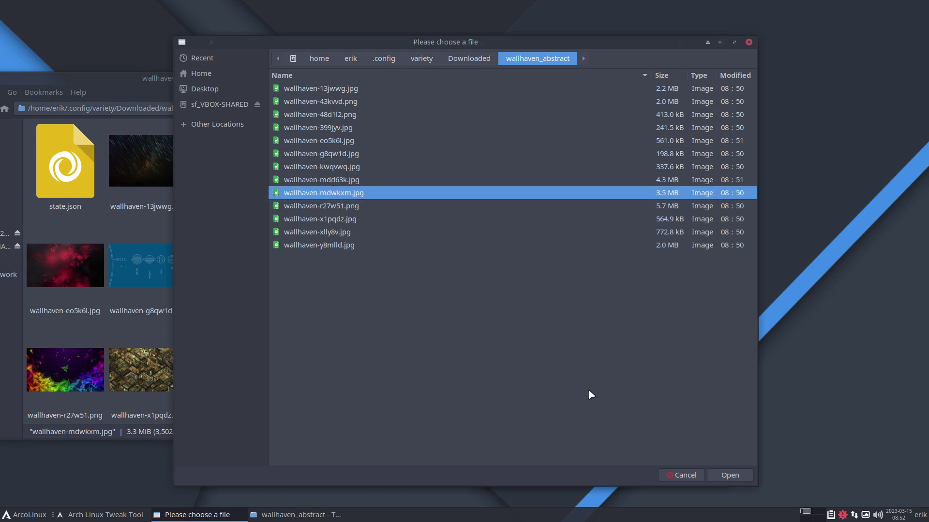
left_click(735, 478)
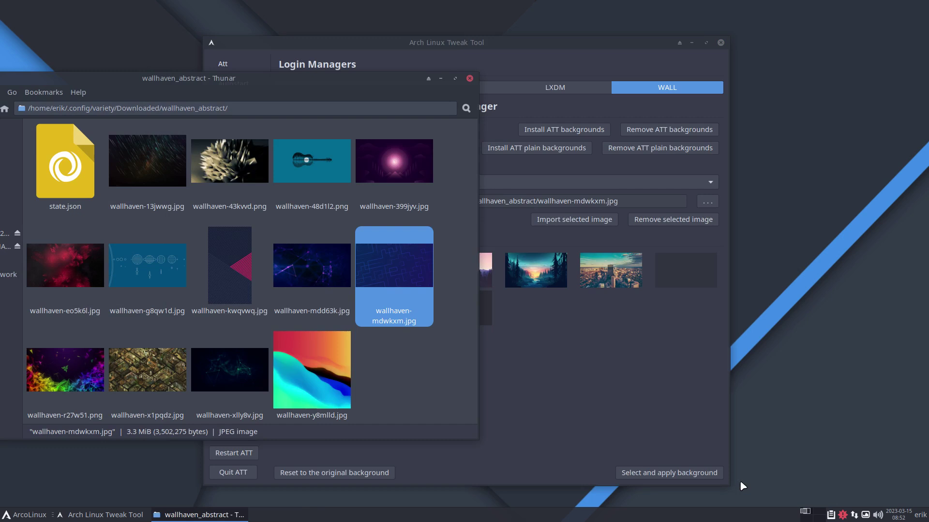
left_click(622, 368)
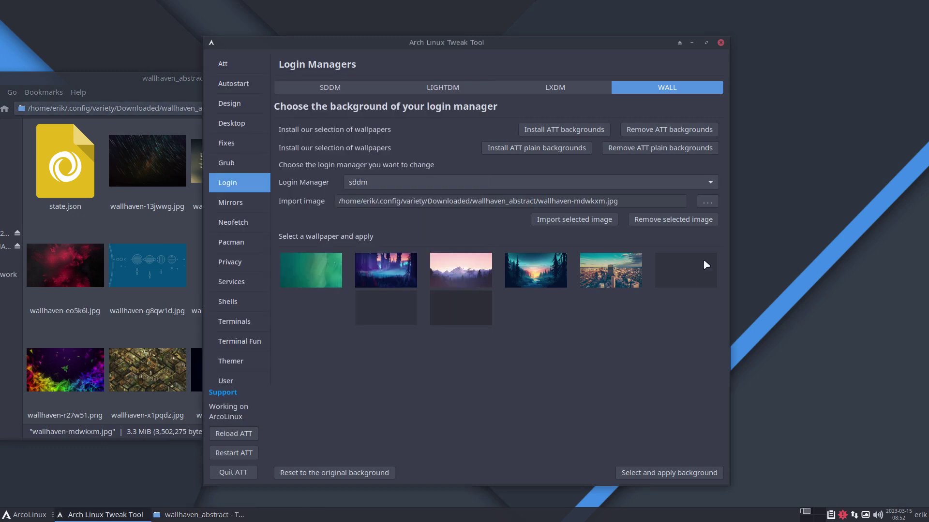
left_click(594, 225)
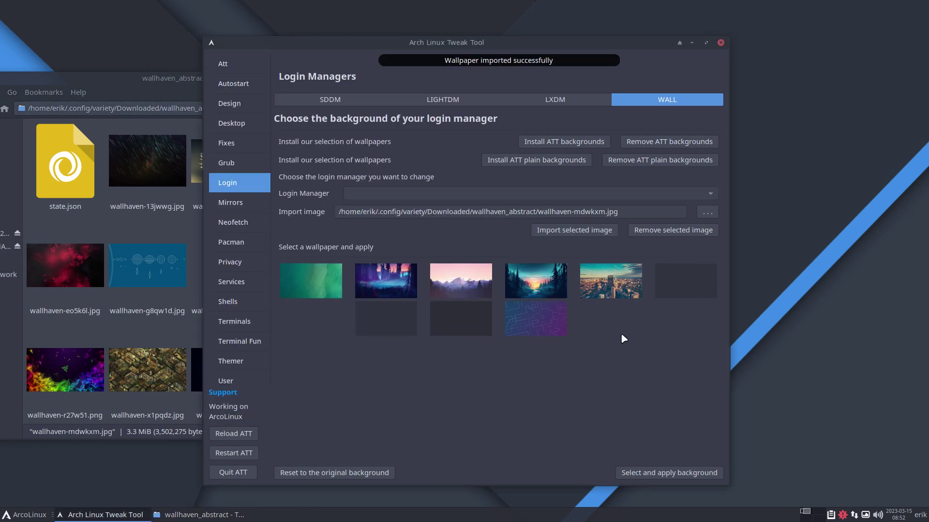
left_click(552, 325)
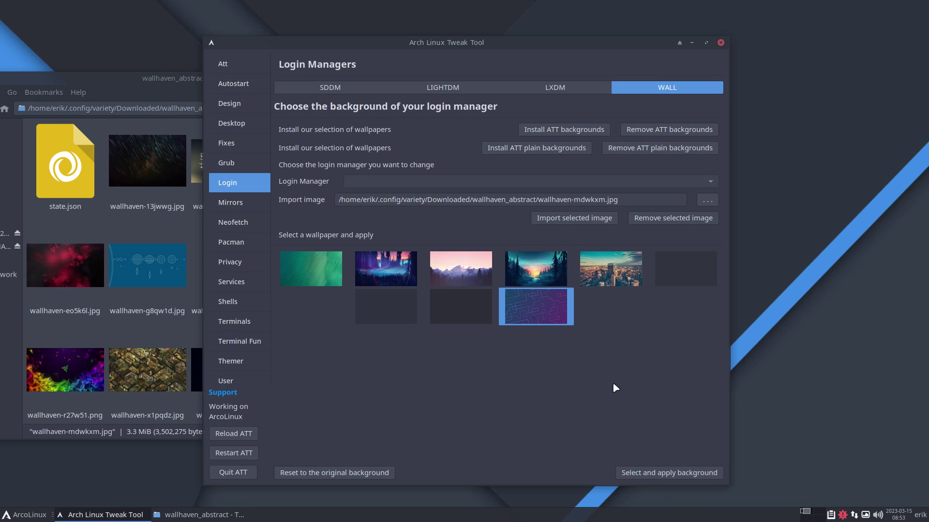
left_click(692, 473)
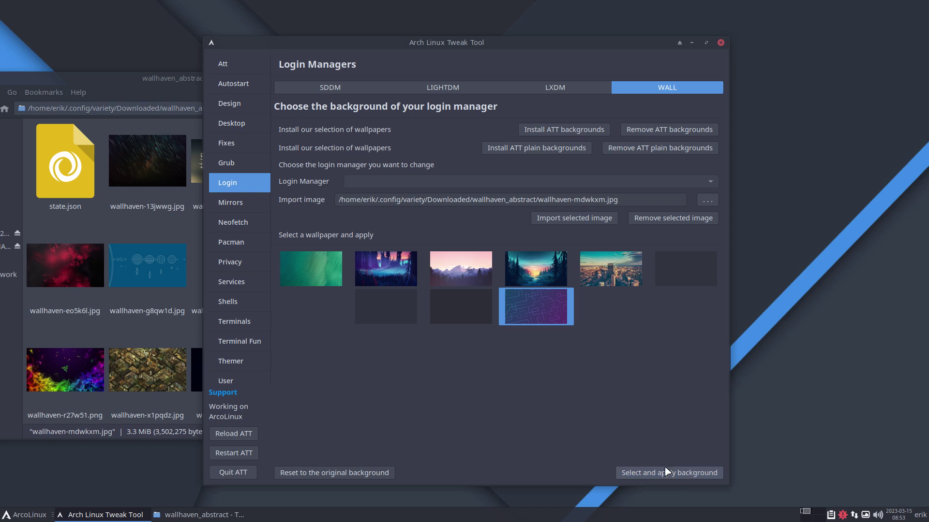
Quit the tweak tool and bring up the log out options.
left_click(233, 473)
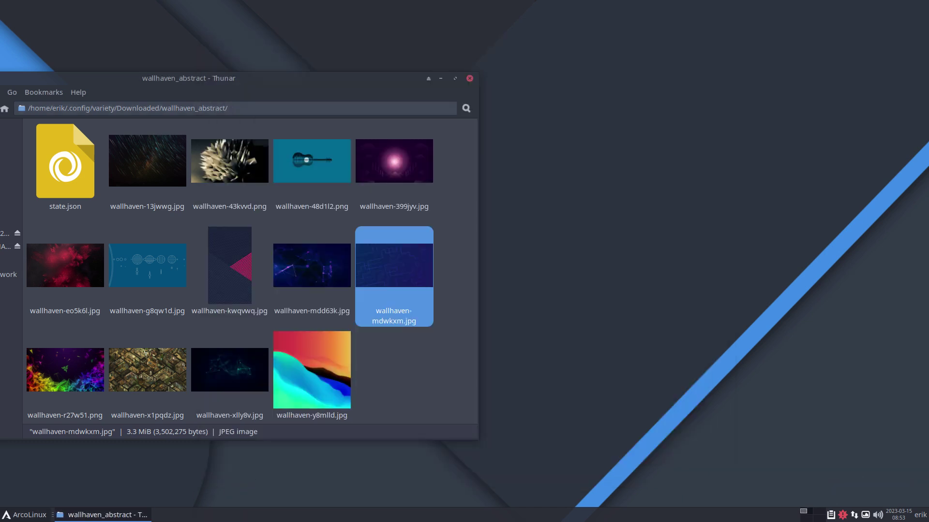
left_click(24, 514)
left_click(67, 498)
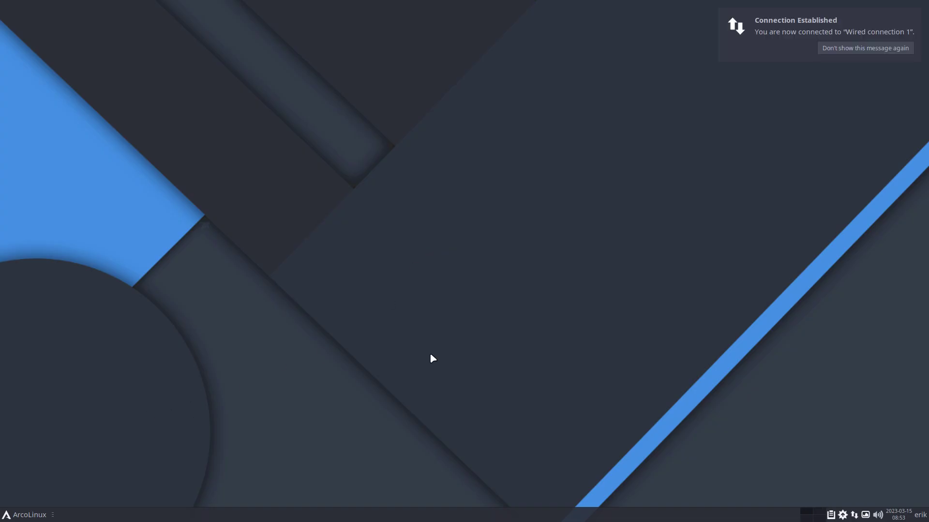
Authenticate with the account password and go to the Login manager's WALL wallpaper settings.
type("****")
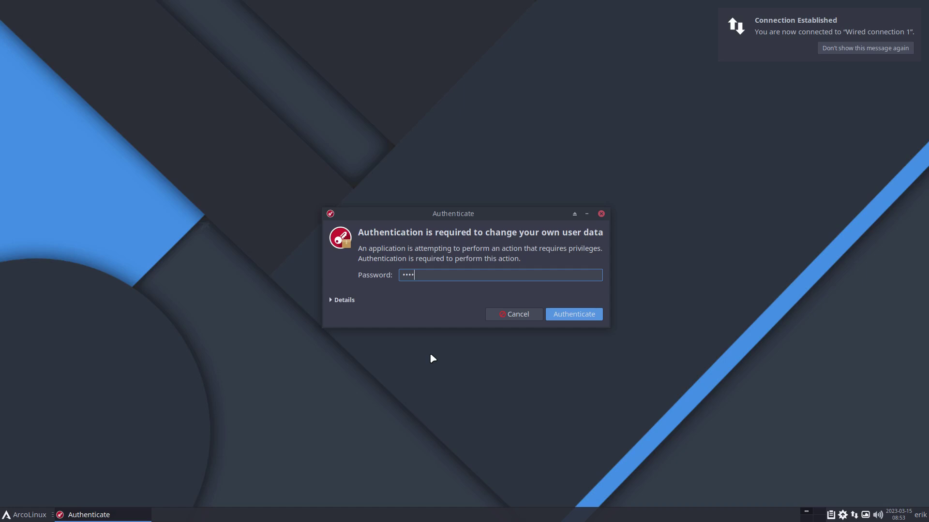
key("Return")
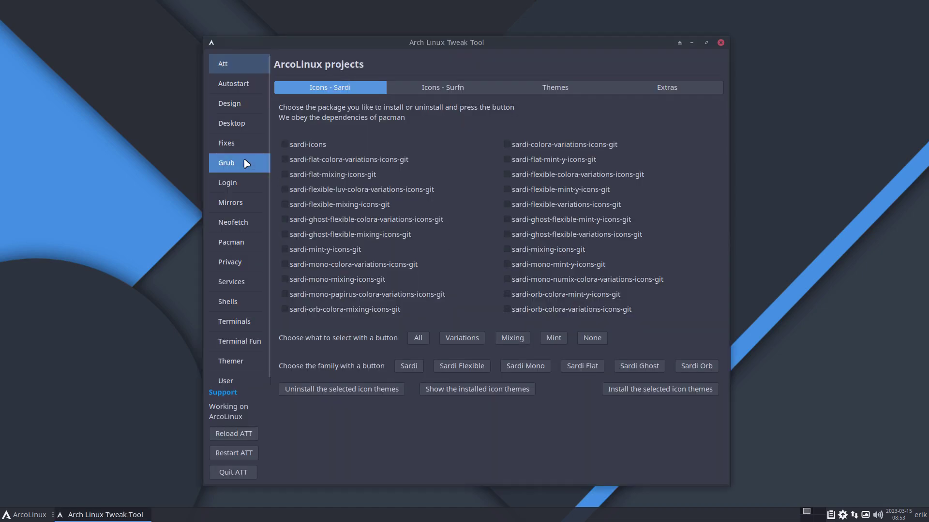
left_click(246, 164)
left_click(240, 182)
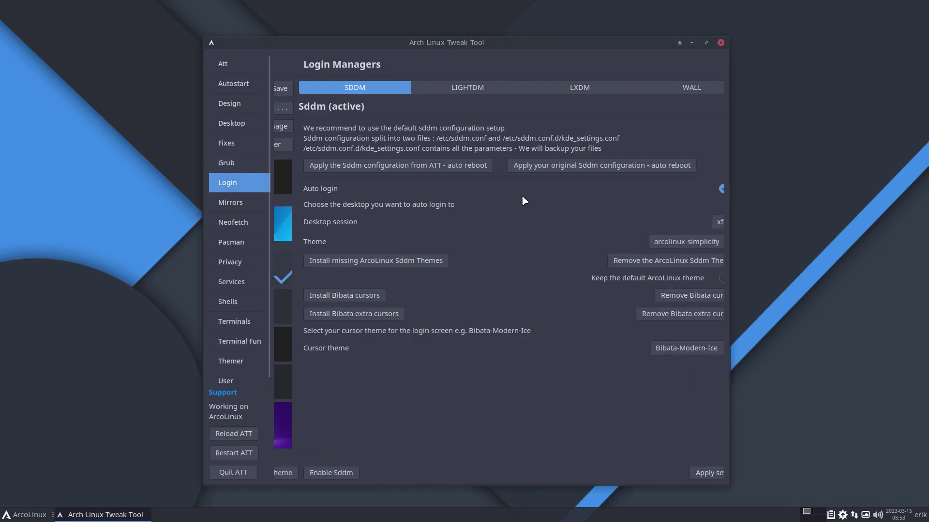
left_click(677, 92)
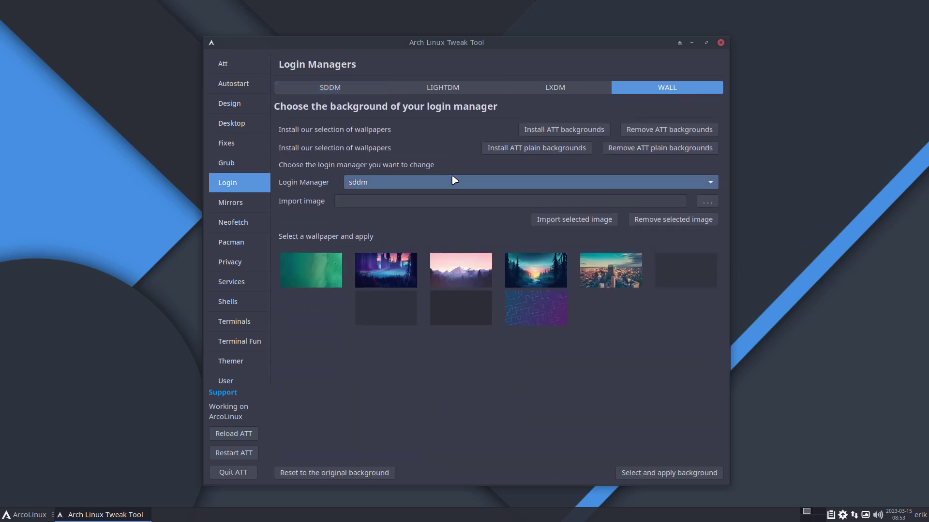
Keep sddm as login manager and apply the purple maze image as the login background.
left_click(453, 181)
left_click(451, 182)
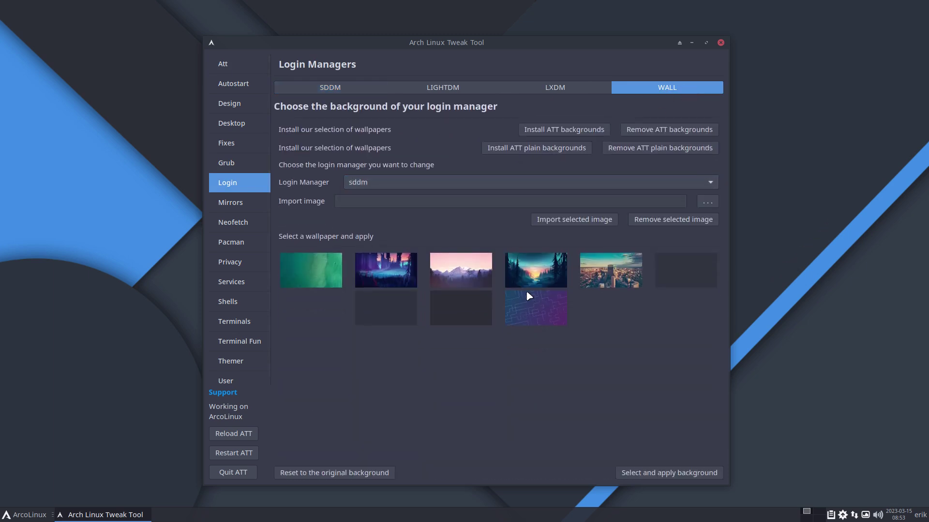
left_click(531, 306)
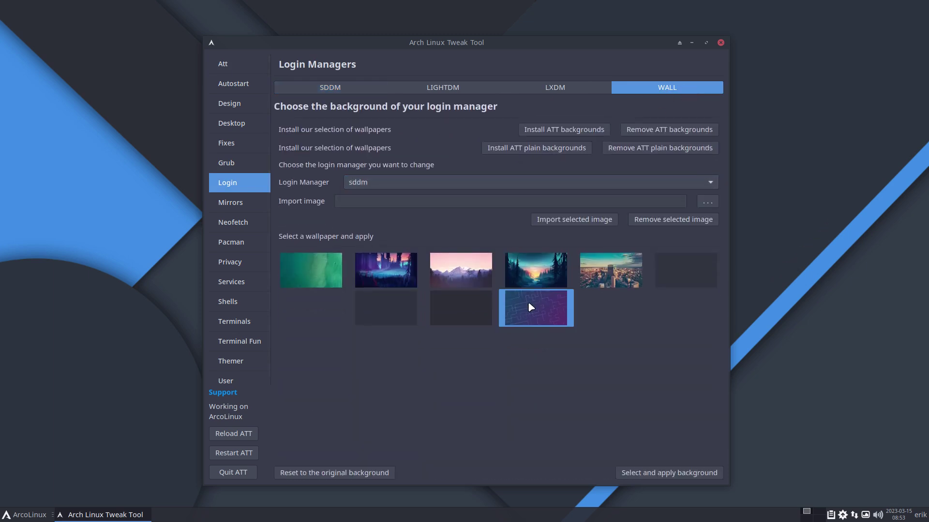
left_click(677, 473)
Close Arch Linux Tweak Tool and log out of the Xfce session from the Whisker menu.
left_click(720, 43)
left_click(33, 520)
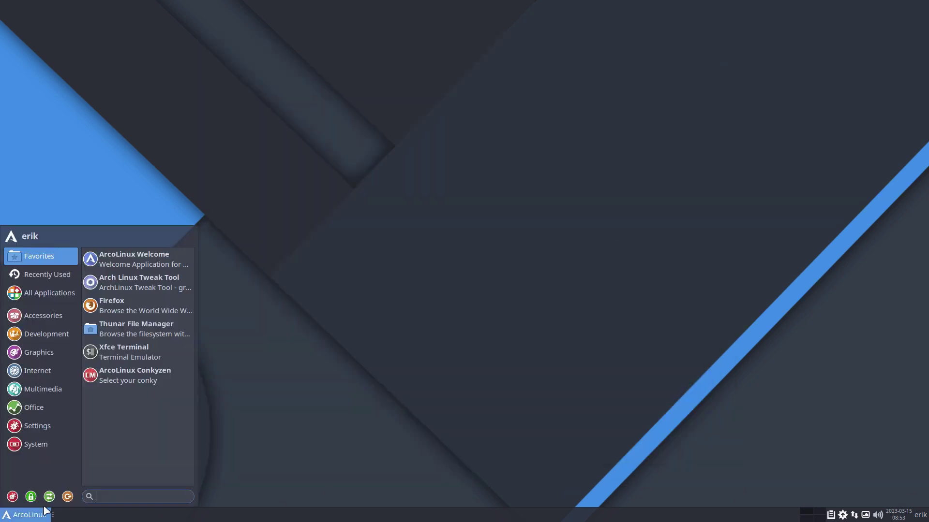
left_click(67, 497)
left_click(428, 220)
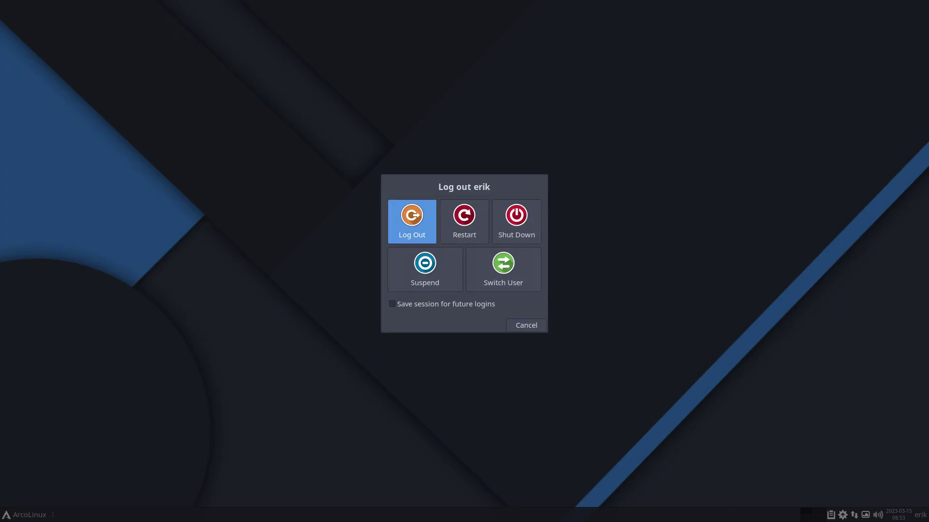